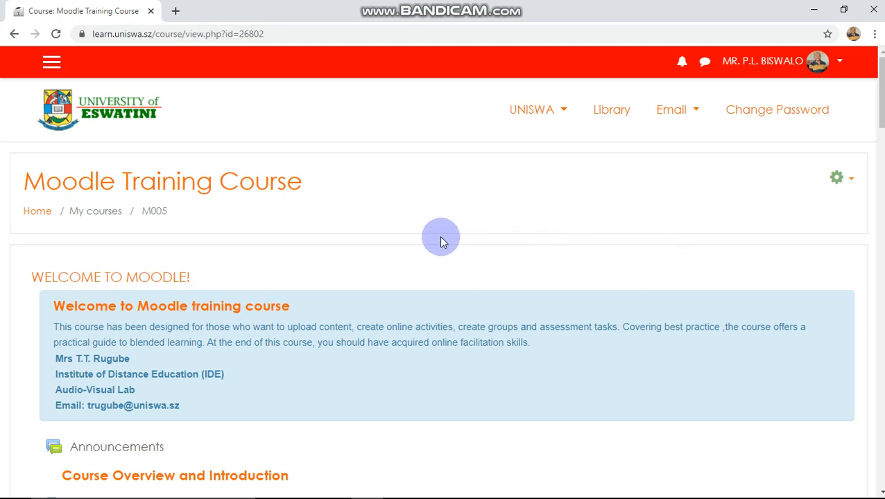
scroll(443, 240, "down", 3)
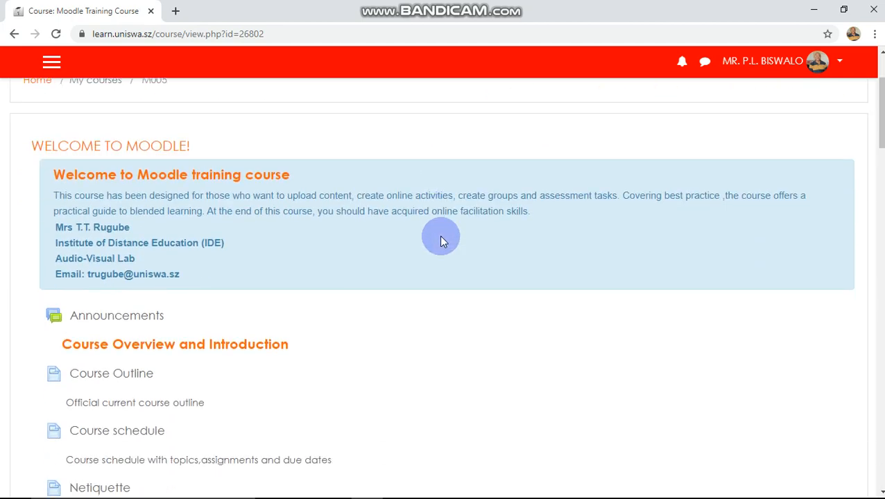
scroll(441, 235, "down", 3)
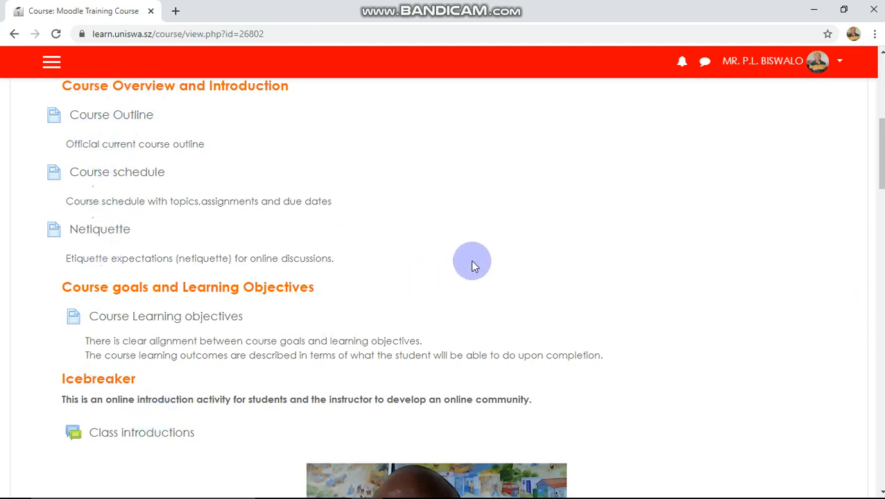
scroll(471, 266, "up", 2)
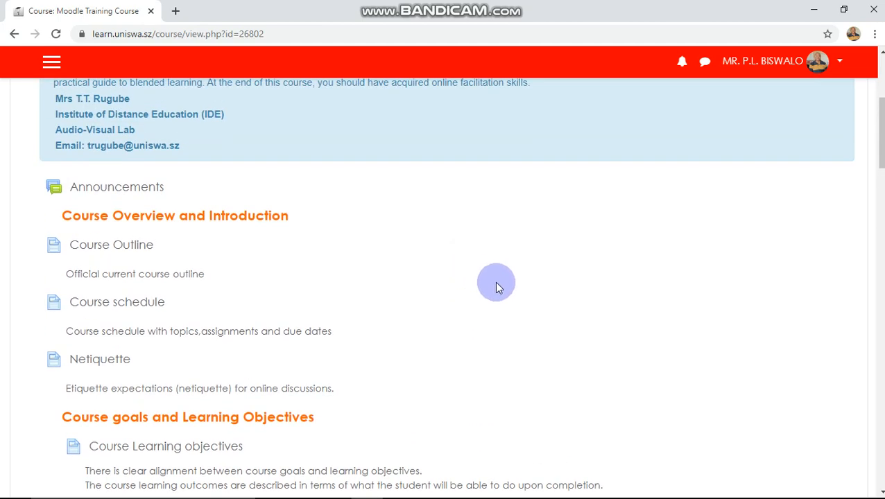
scroll(494, 282, "up", 4)
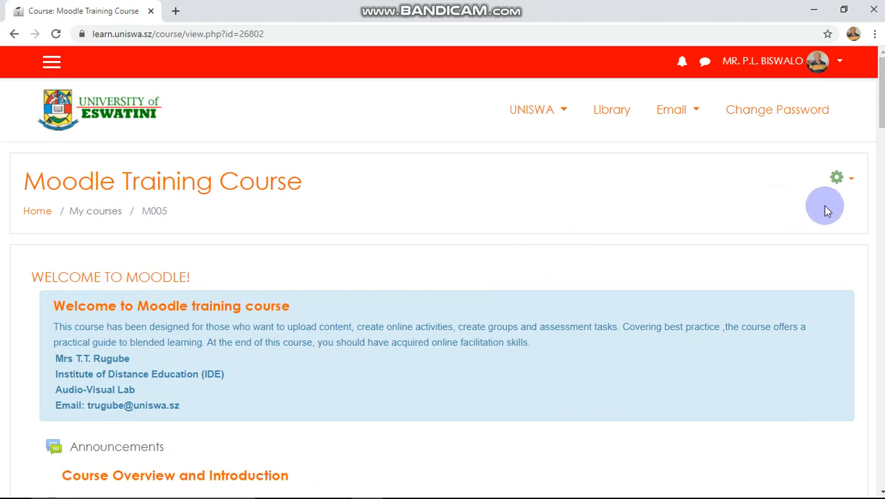
Turn editing on for the Moodle Training Course from its gear menu.
left_click(852, 182)
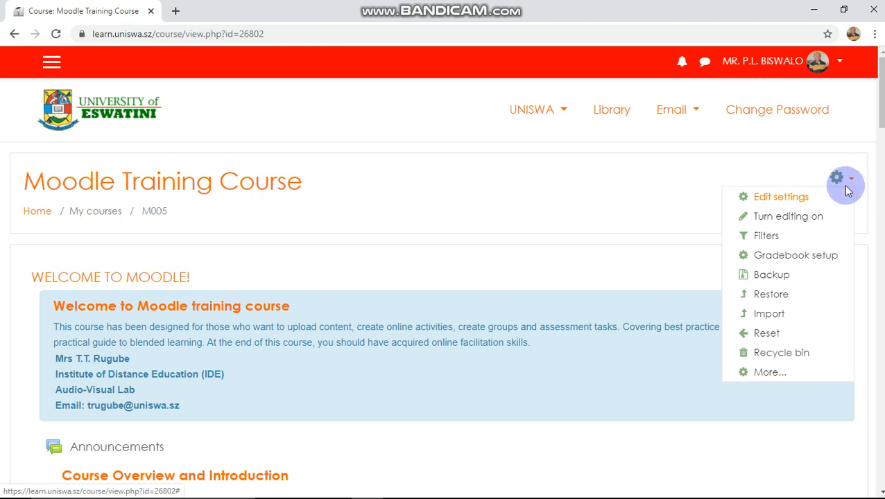
left_click(800, 220)
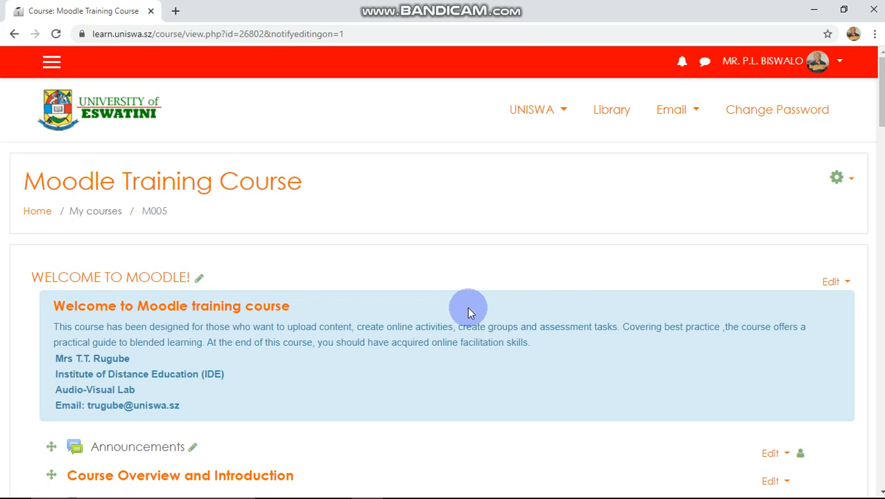
scroll(468, 312, "down", 1)
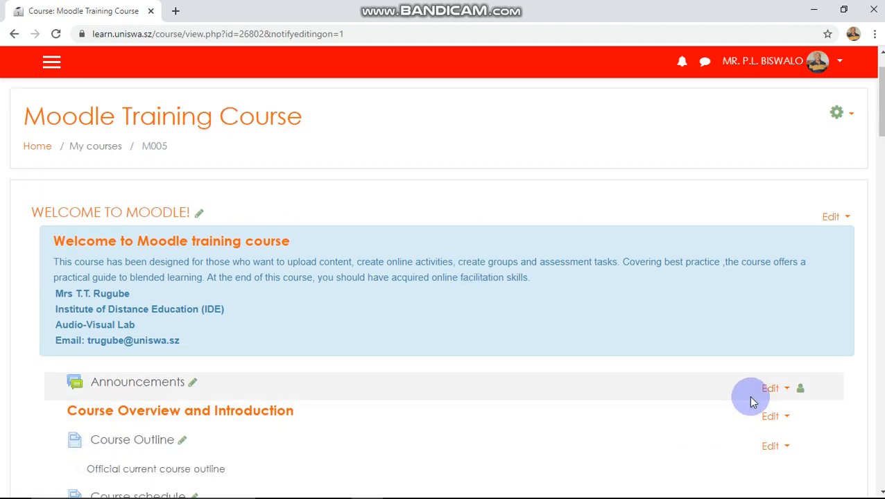
scroll(700, 390, "down", 2)
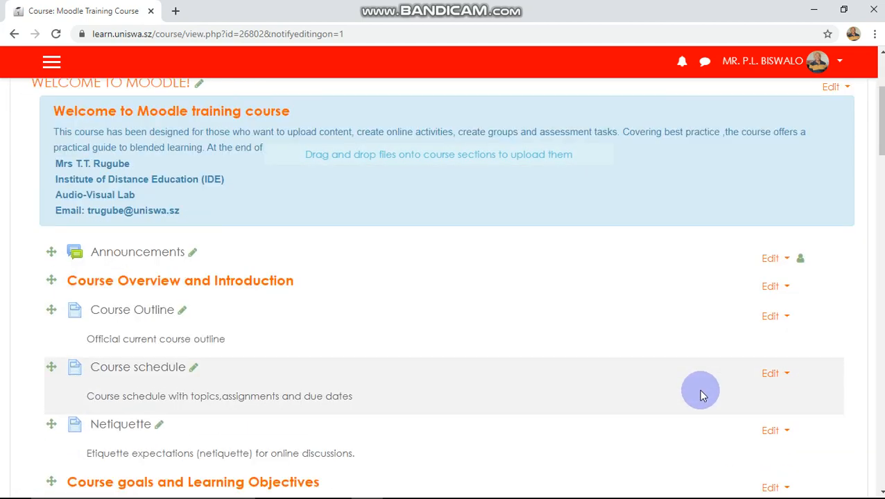
scroll(697, 389, "down", 1)
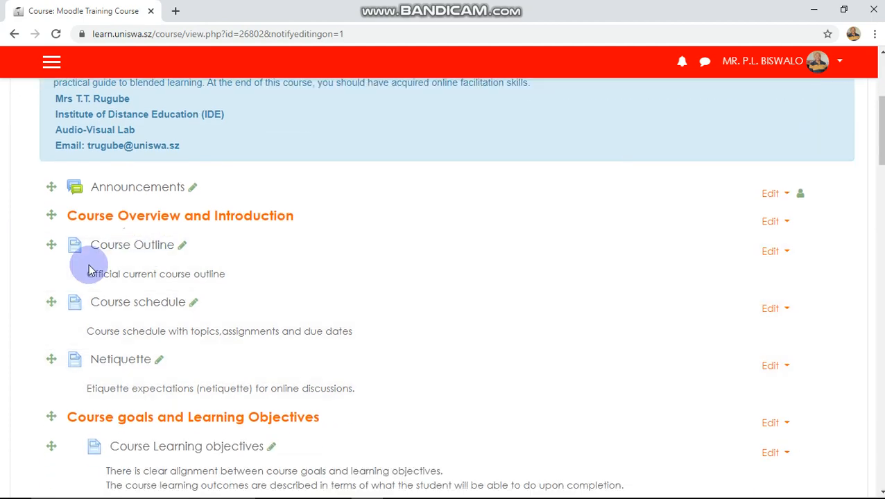
scroll(439, 325, "down", 1)
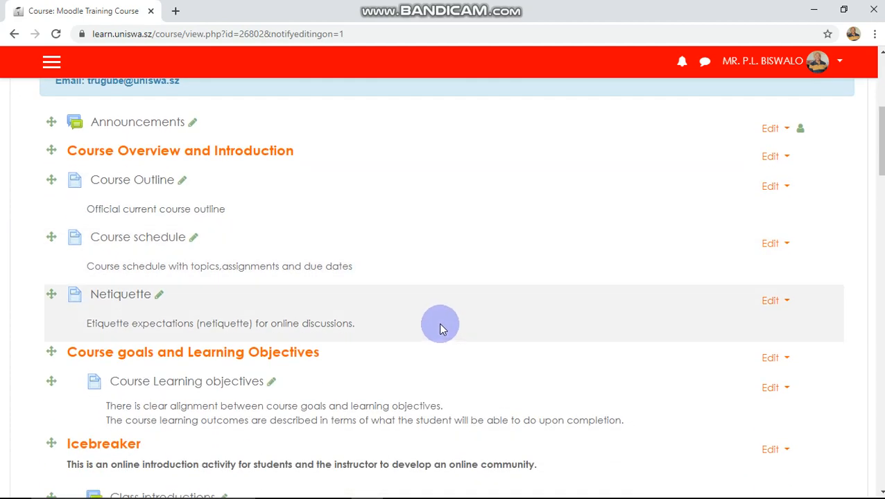
scroll(439, 324, "down", 2)
scroll(438, 323, "down", 2)
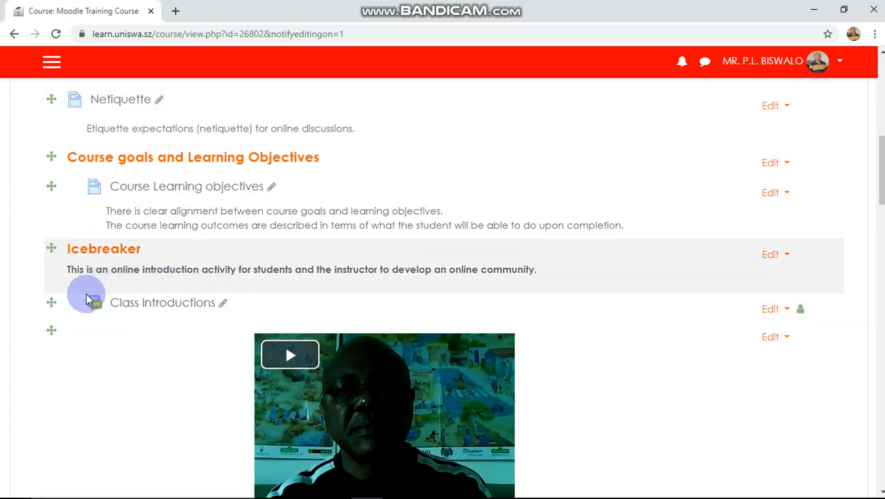
scroll(272, 346, "down", 1)
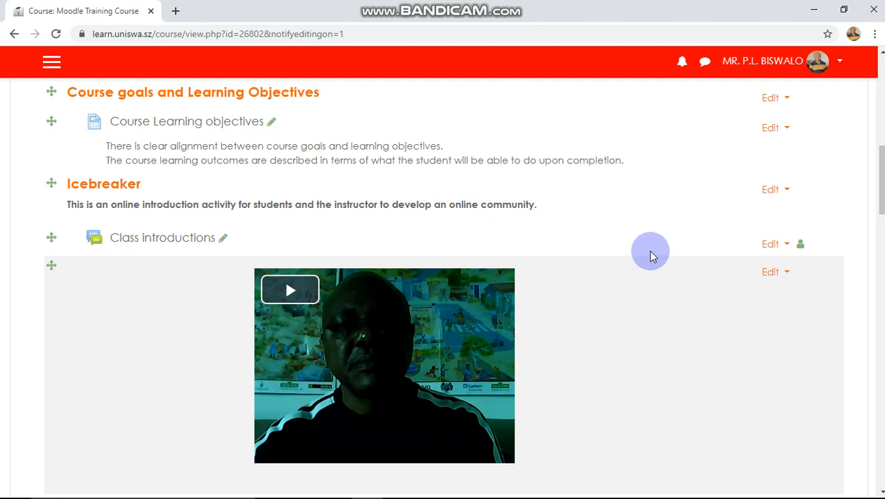
scroll(651, 256, "down", 3)
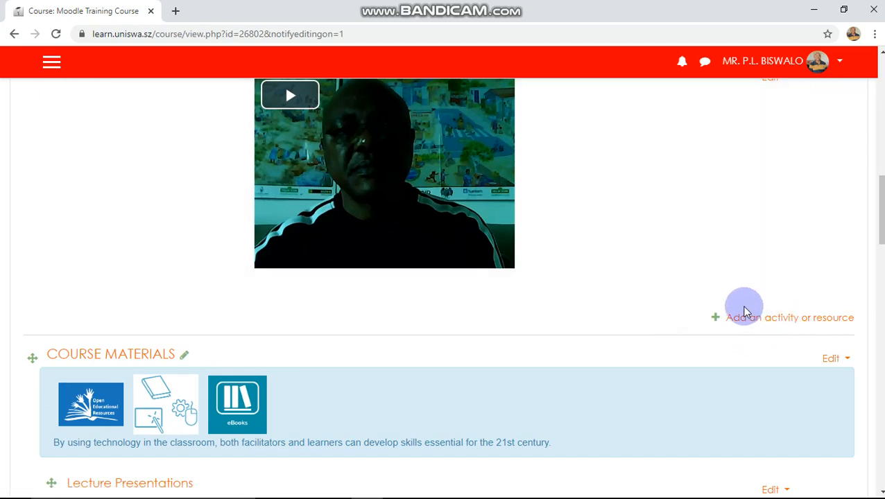
scroll(682, 319, "up", 3)
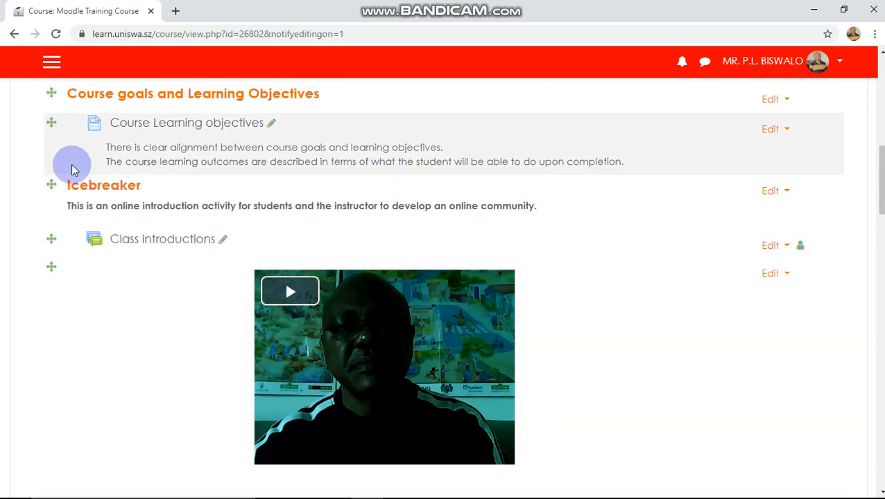
scroll(69, 169, "up", 2)
scroll(66, 159, "up", 2)
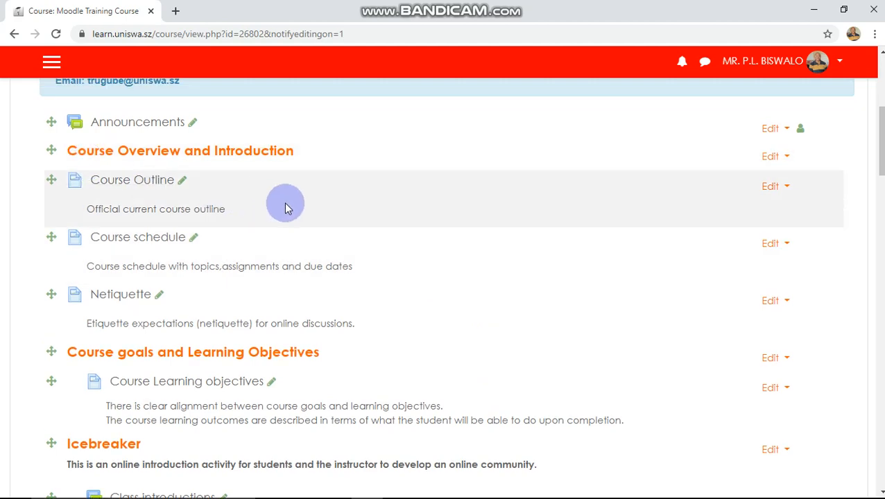
scroll(417, 241, "down", 3)
scroll(600, 324, "down", 3)
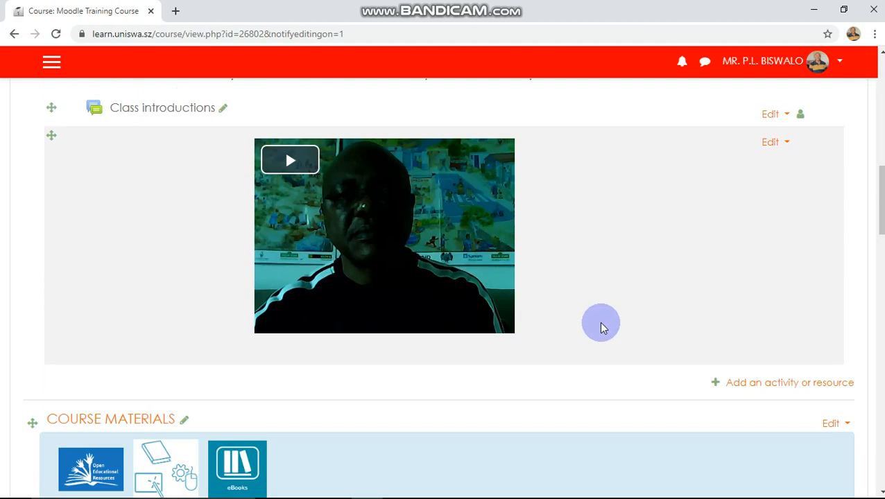
scroll(646, 332, "down", 2)
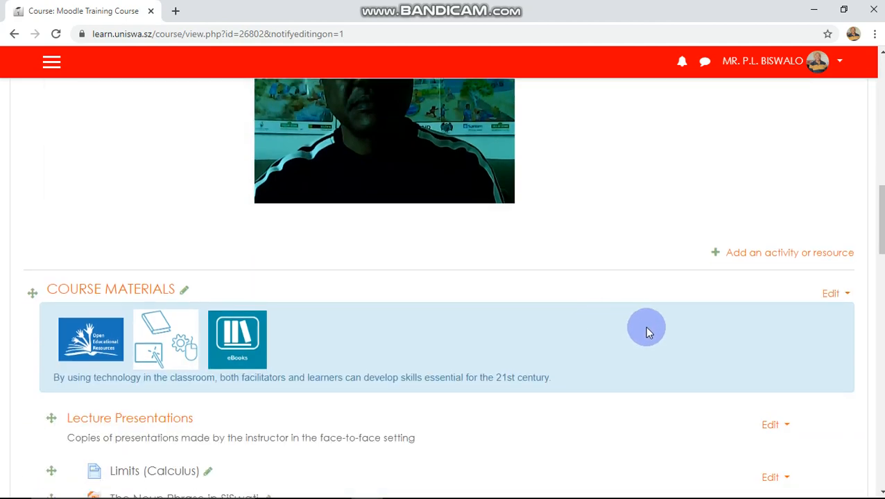
Add a Quiz activity to the Icebreaker section from the activity chooser.
left_click(781, 253)
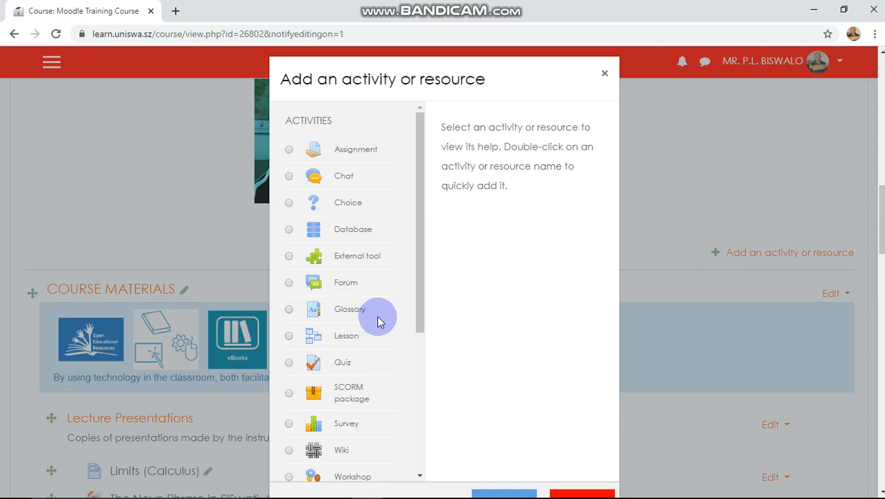
left_click(289, 362)
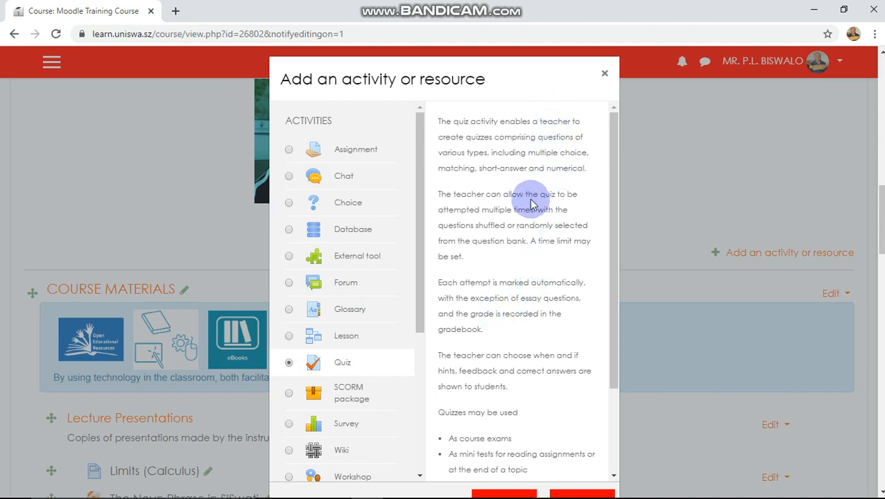
left_click_drag(525, 83, 522, 67)
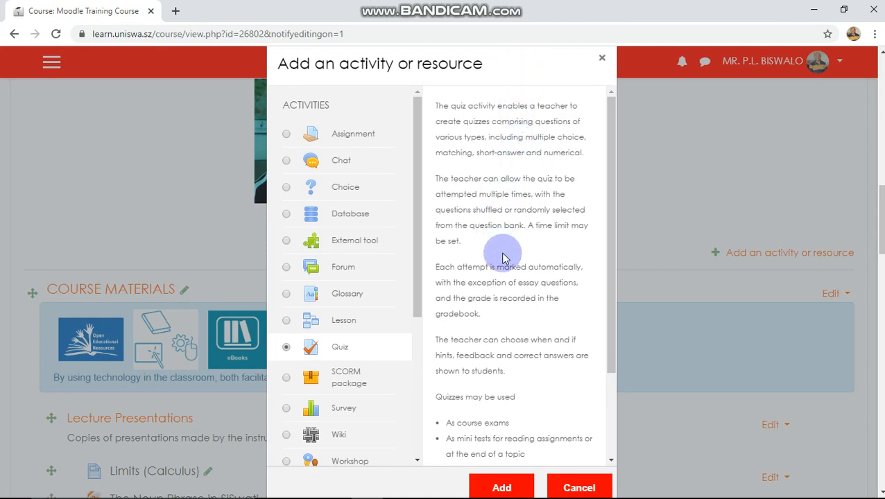
scroll(503, 258, "down", 1)
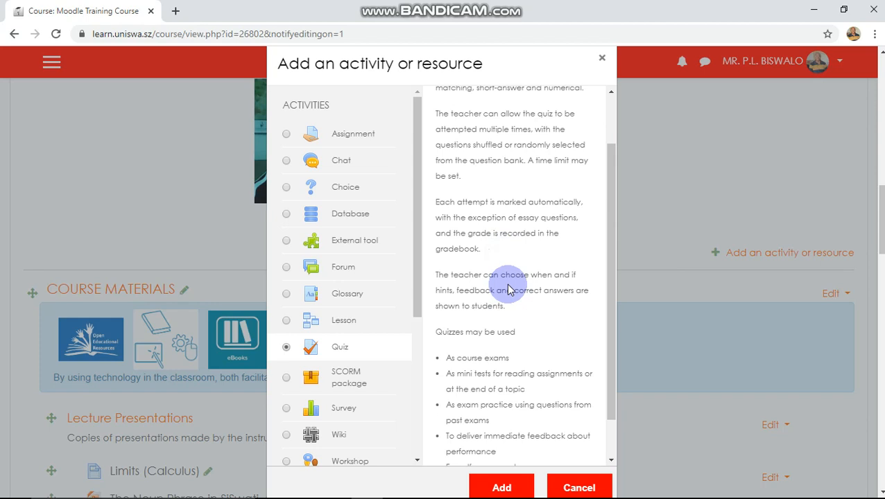
scroll(508, 290, "down", 1)
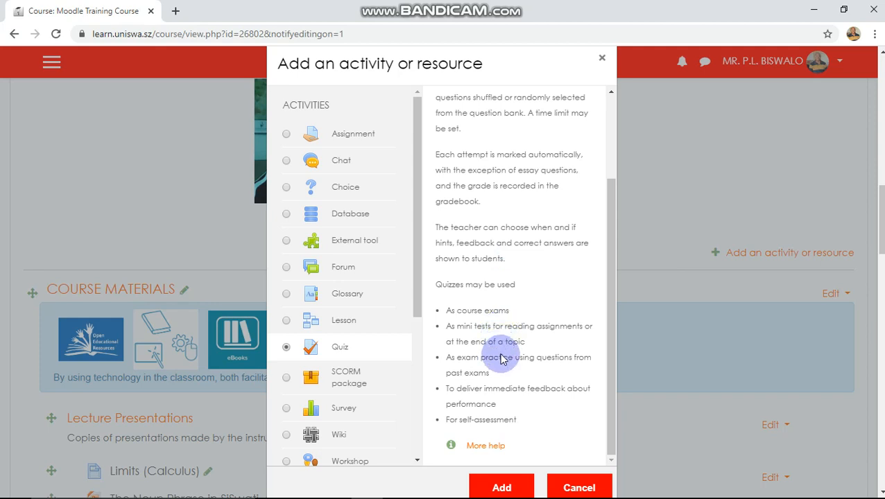
left_click(504, 487)
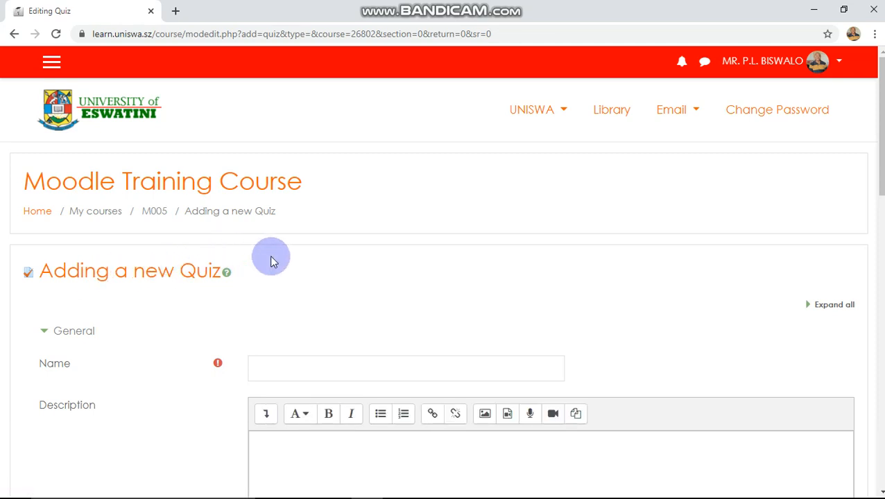
Name the quiz 'Introduction' and type its description, 'The quiz will cover the first unit.'.
scroll(269, 254, "down", 2)
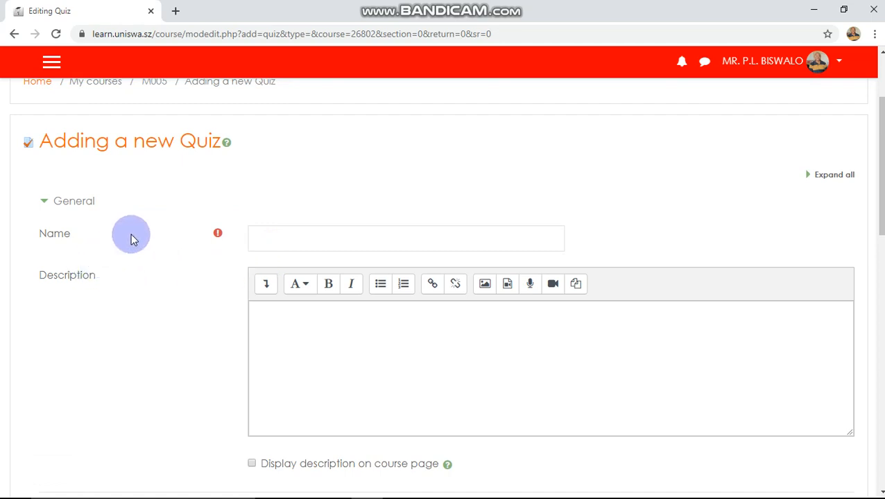
left_click(281, 233)
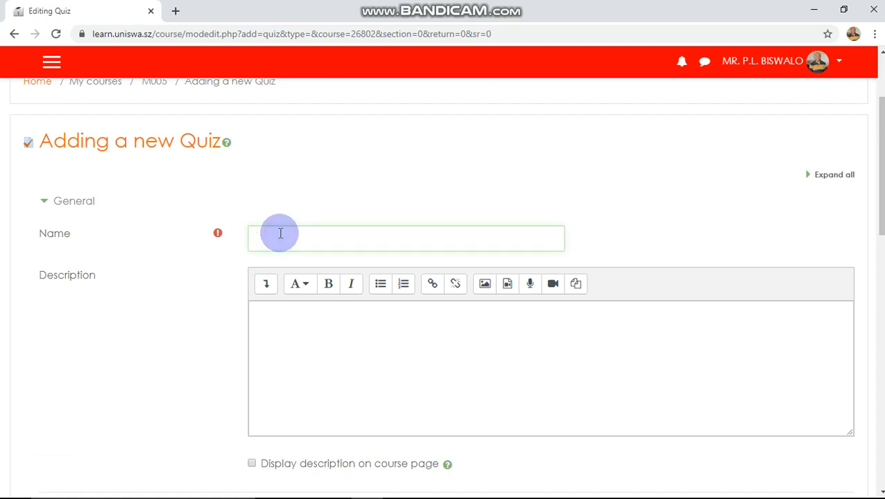
type("Introduction")
left_click(263, 316)
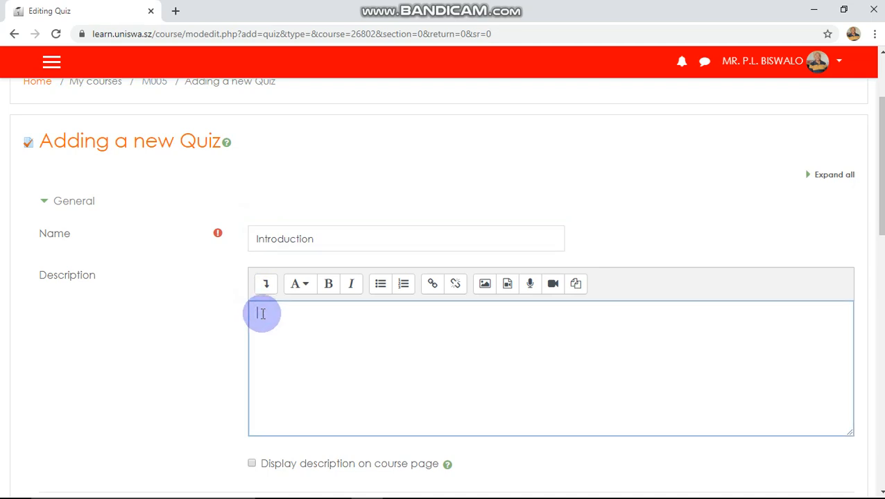
type("The quiz will cover ")
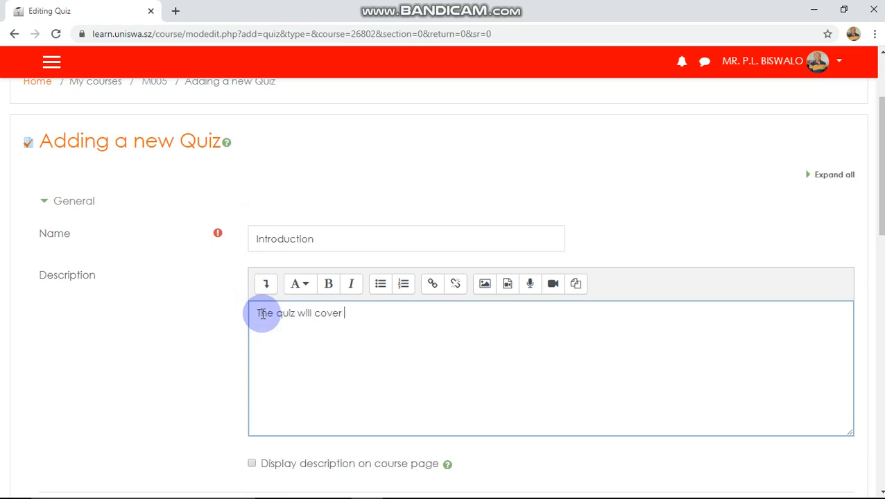
type("the first unit.")
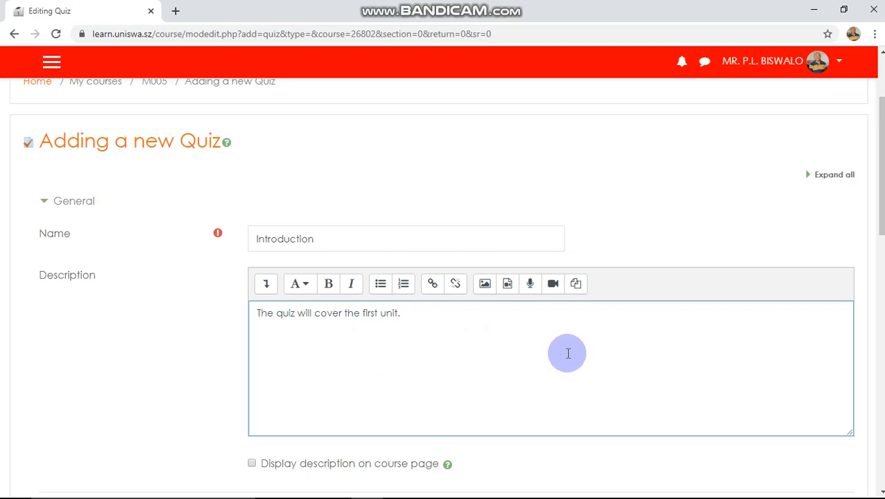
Tick 'Display description on course page' for the quiz.
scroll(567, 353, "down", 1)
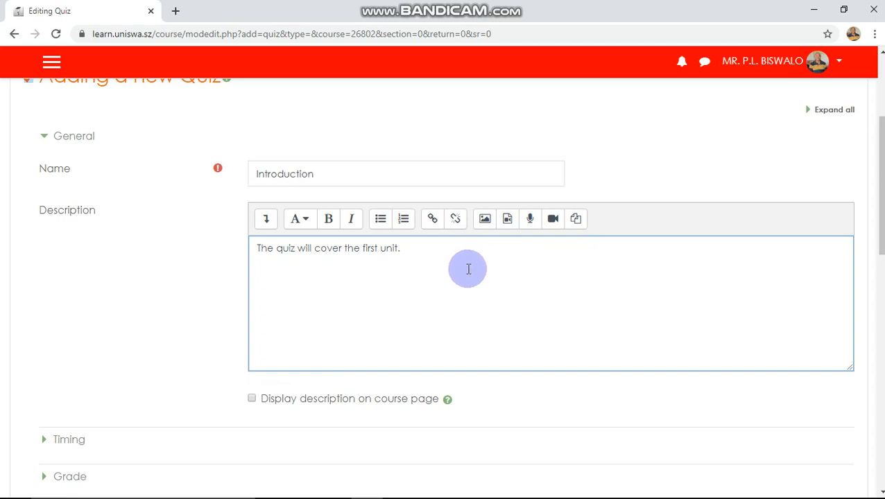
scroll(458, 274, "down", 1)
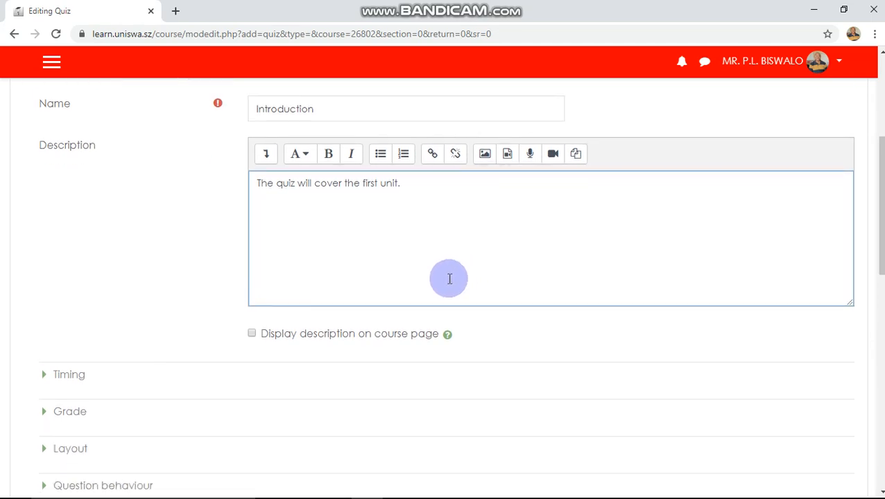
left_click(251, 334)
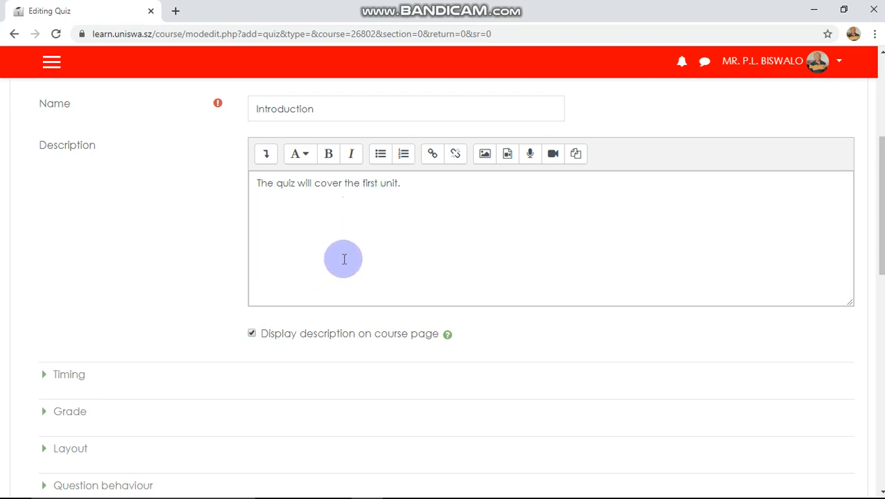
Expand the Timing section to show the quiz open and close dates.
scroll(343, 256, "down", 2)
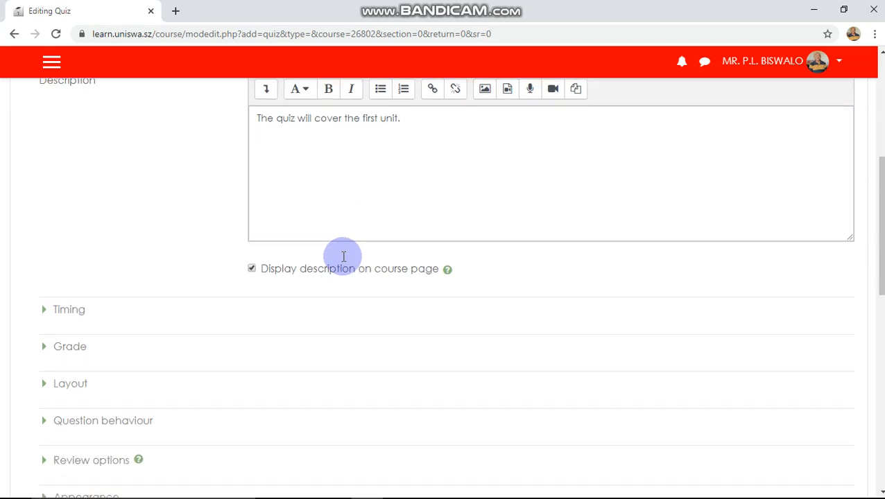
left_click(76, 246)
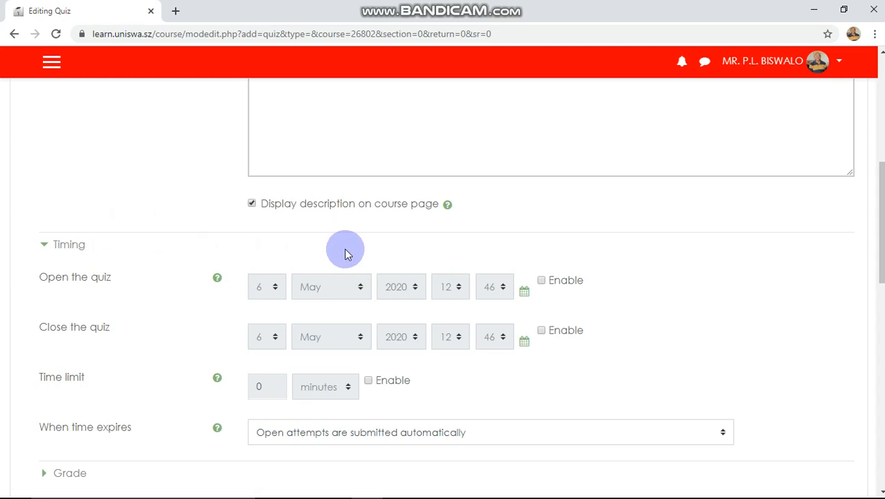
scroll(342, 253, "down", 2)
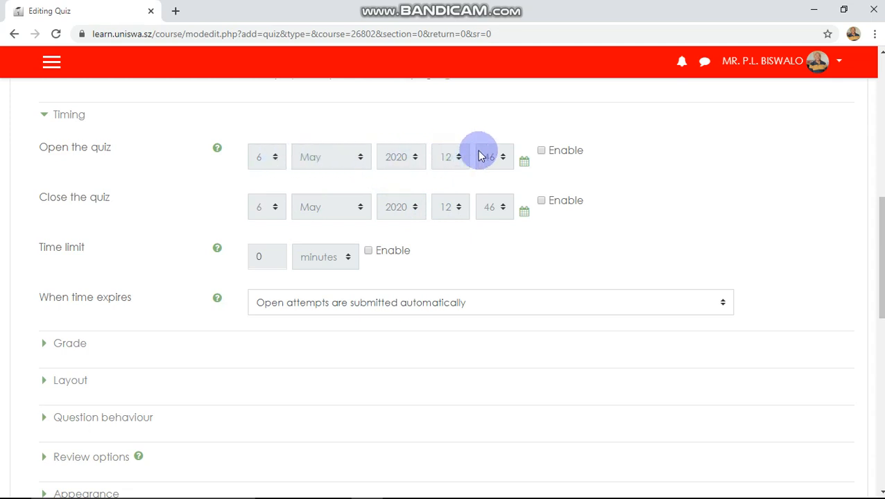
Enable the quiz opening time and set it to 14:00 on 6 May 2020.
left_click(541, 151)
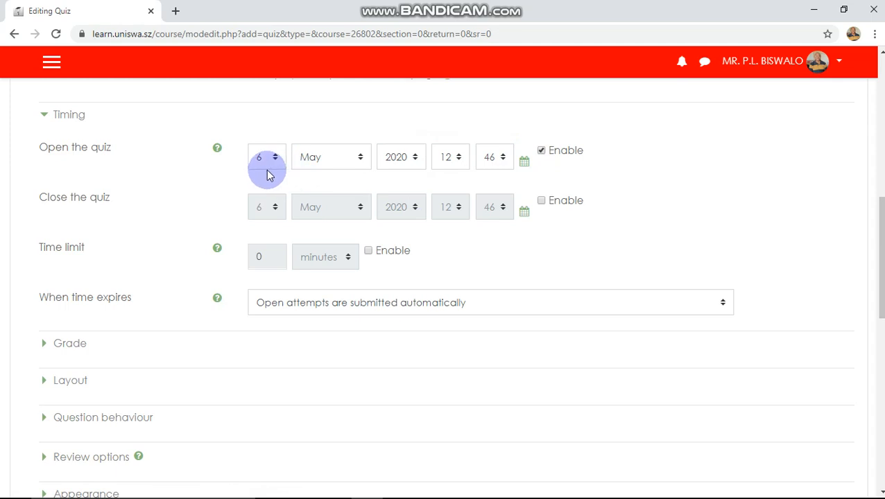
left_click(457, 158)
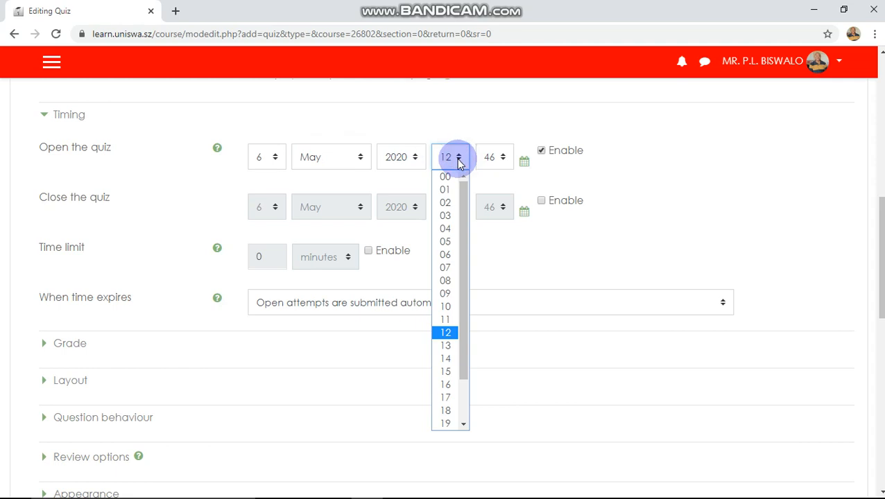
left_click(445, 359)
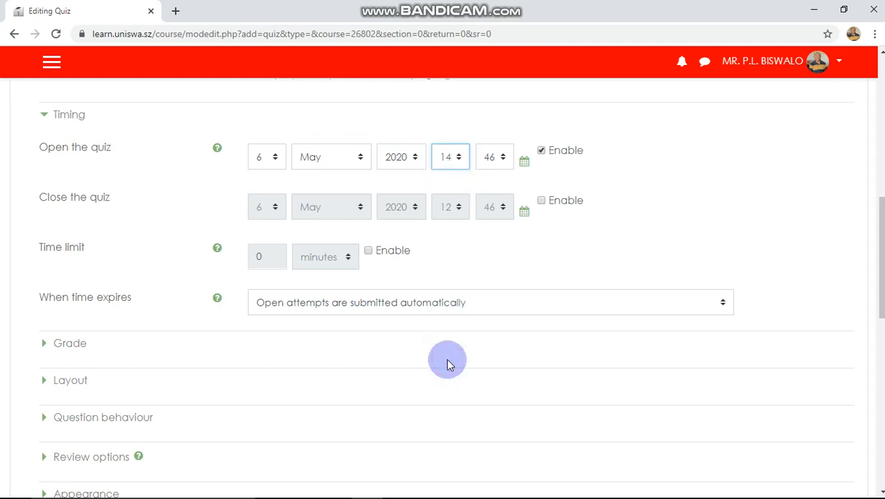
left_click(502, 159)
scroll(495, 240, "up", 1)
left_click_drag(510, 332, 517, 212)
left_click(486, 178)
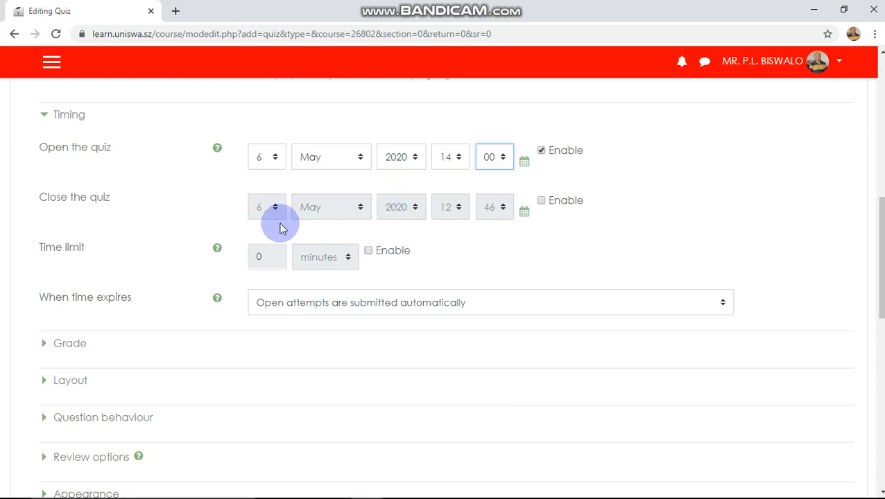
Enable the quiz closing time and set it to 16:00 the same day.
left_click(542, 200)
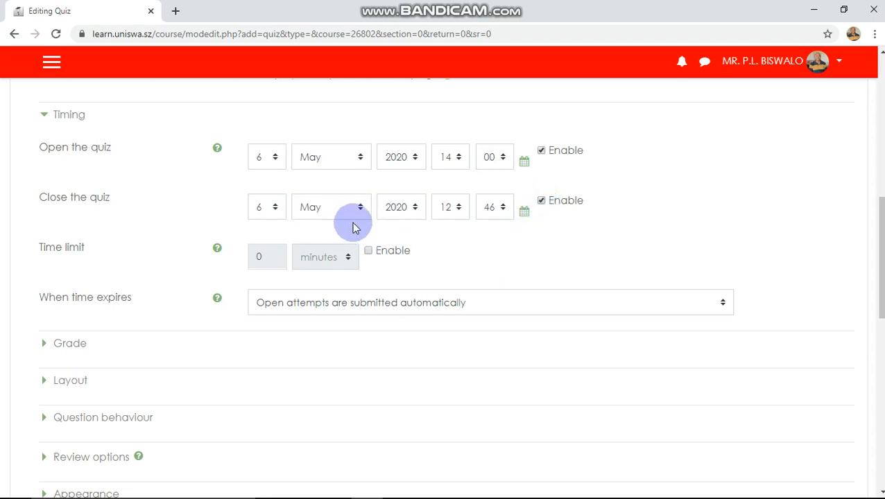
left_click(457, 207)
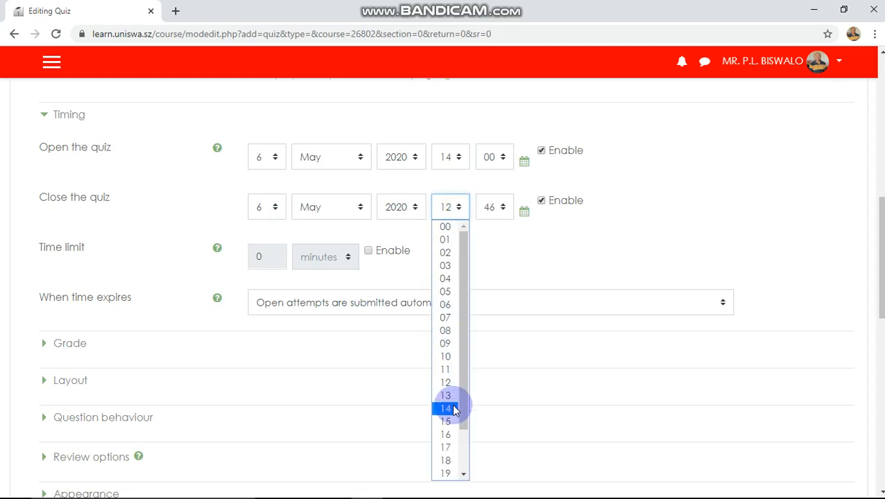
left_click(447, 434)
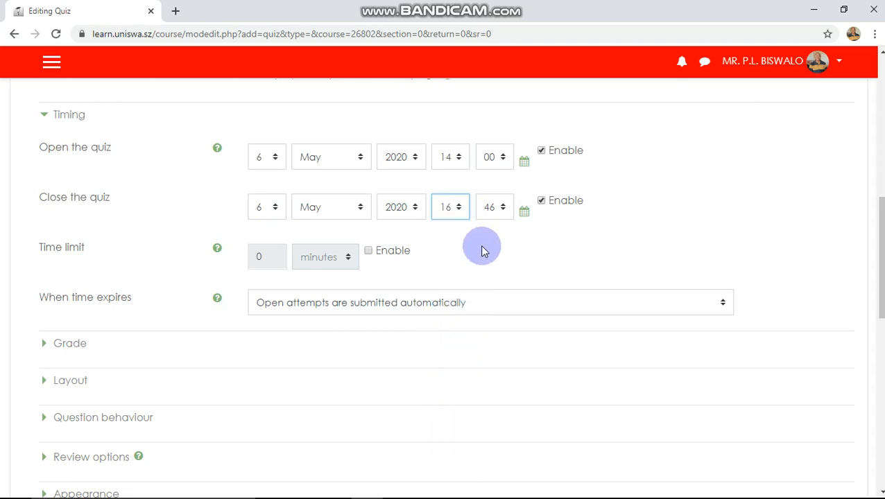
left_click(505, 208)
scroll(510, 266, "up", 2)
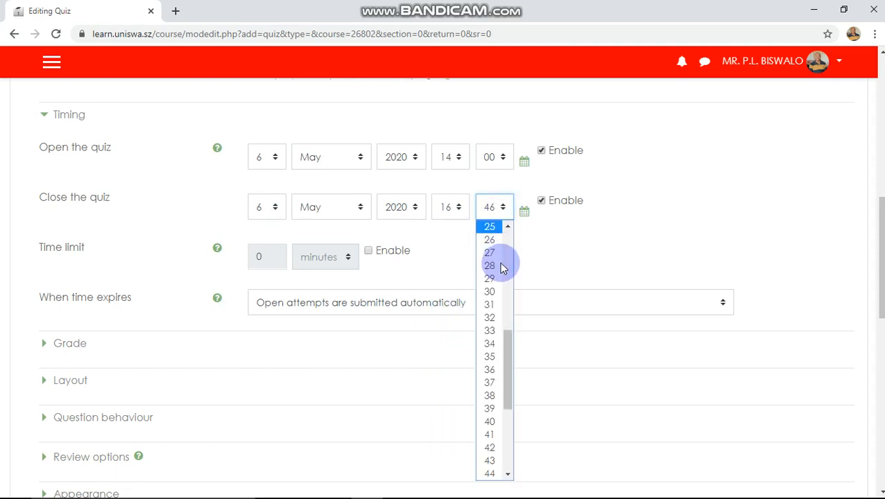
left_click_drag(509, 358, 508, 240)
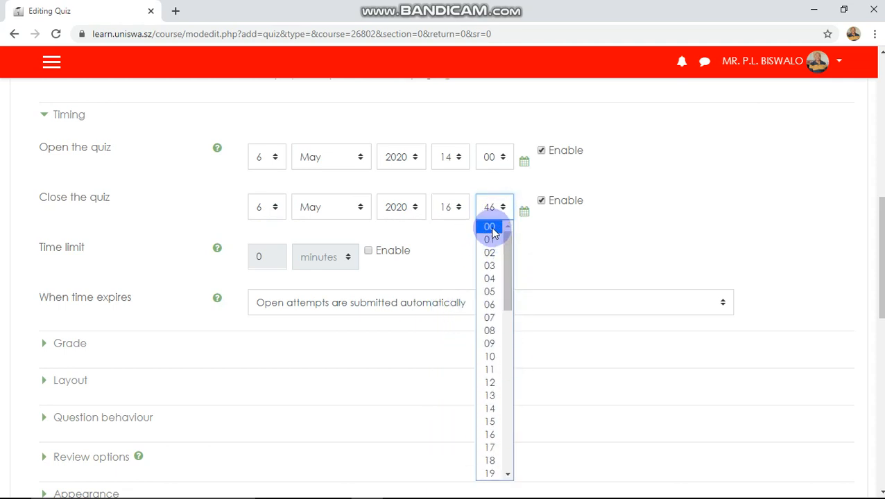
left_click(489, 227)
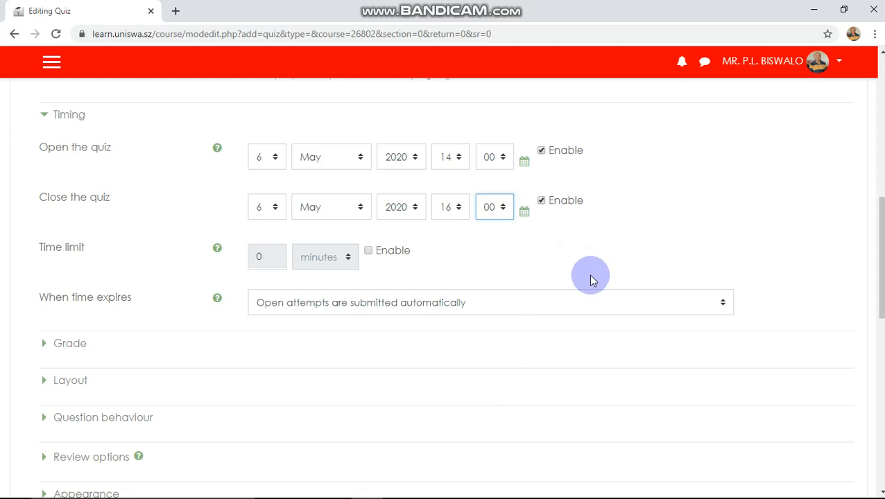
scroll(590, 279, "down", 2)
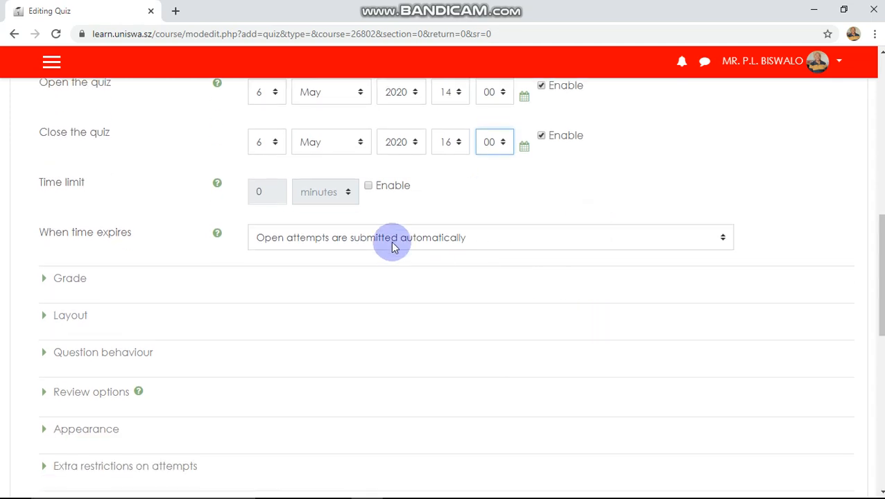
Enable the quiz time limit and set its unit to hours.
left_click(368, 186)
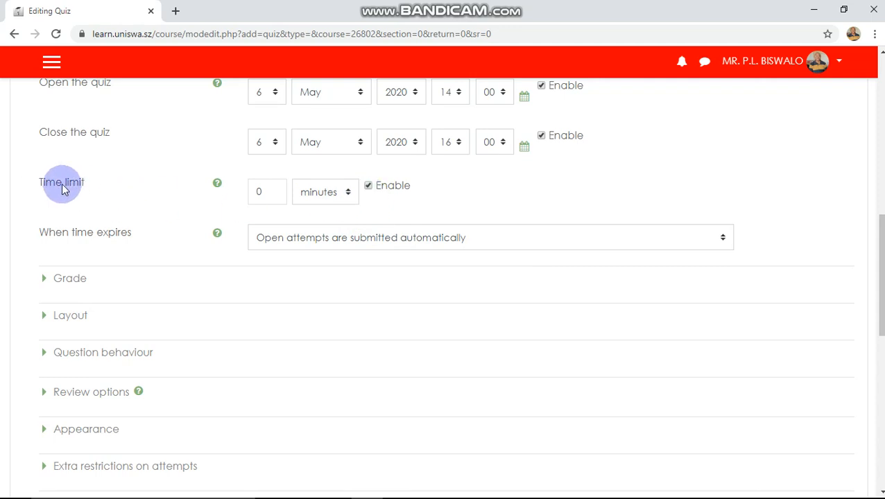
left_click(350, 199)
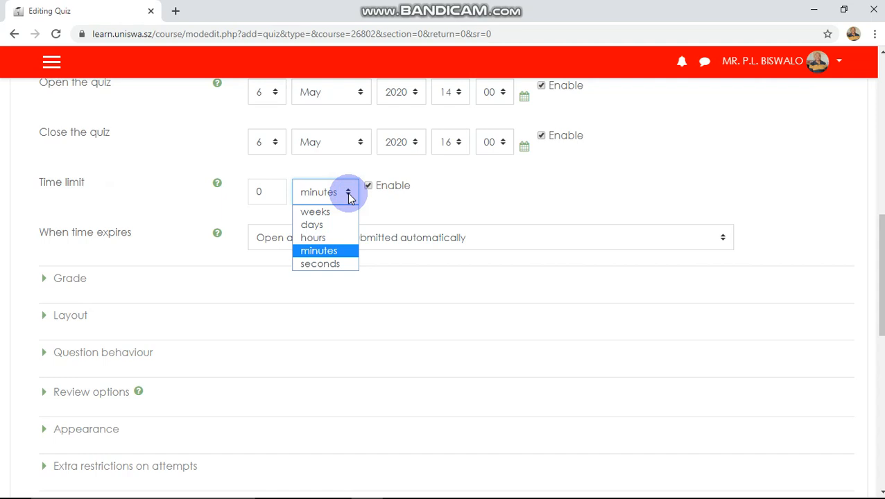
left_click(386, 205)
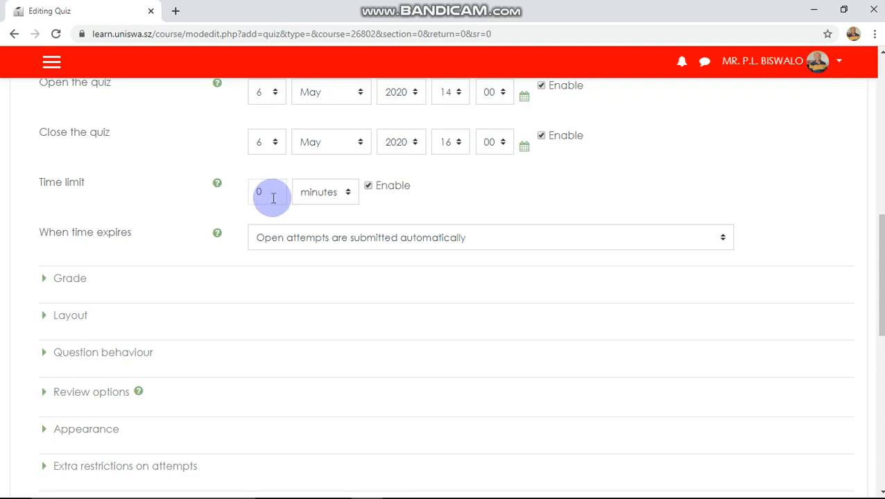
left_click(348, 195)
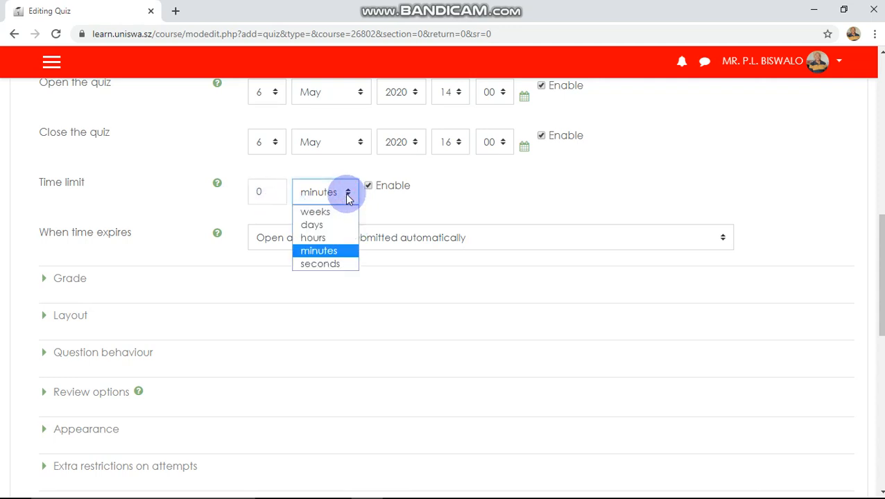
left_click(319, 238)
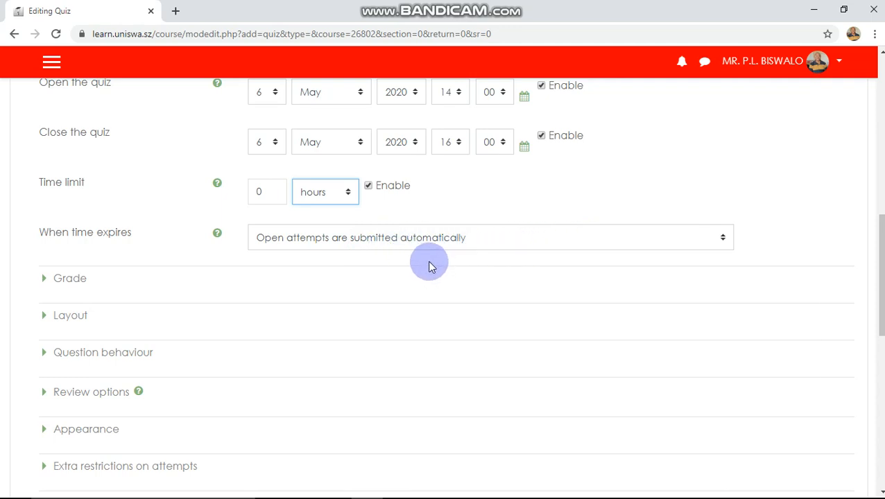
scroll(430, 267, "down", 1)
scroll(429, 267, "down", 1)
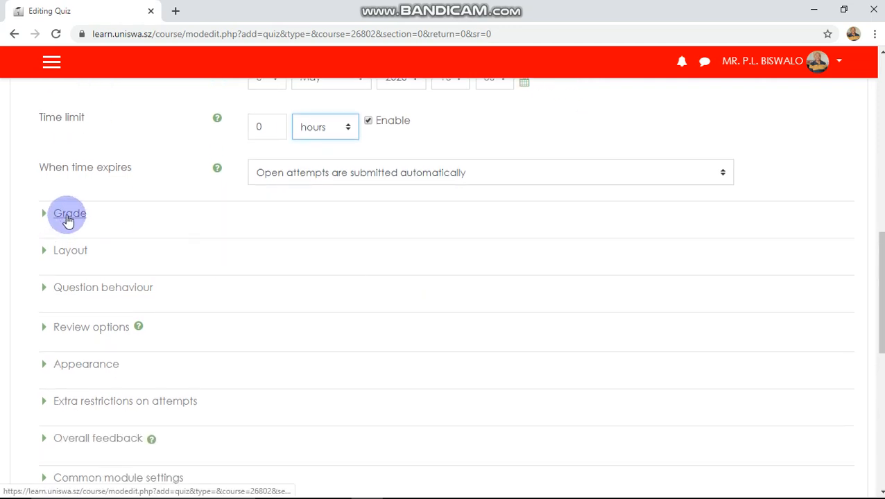
Expand the Grade settings and set Attempts allowed to 1.
left_click(67, 218)
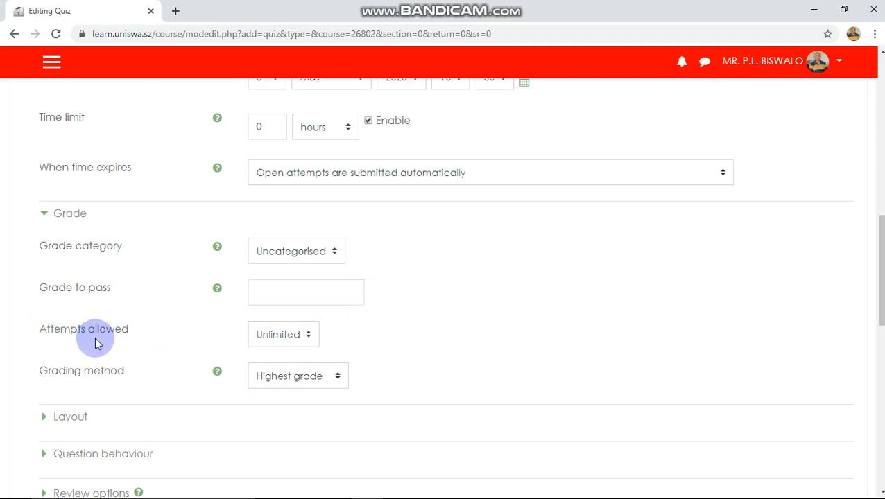
left_click(309, 336)
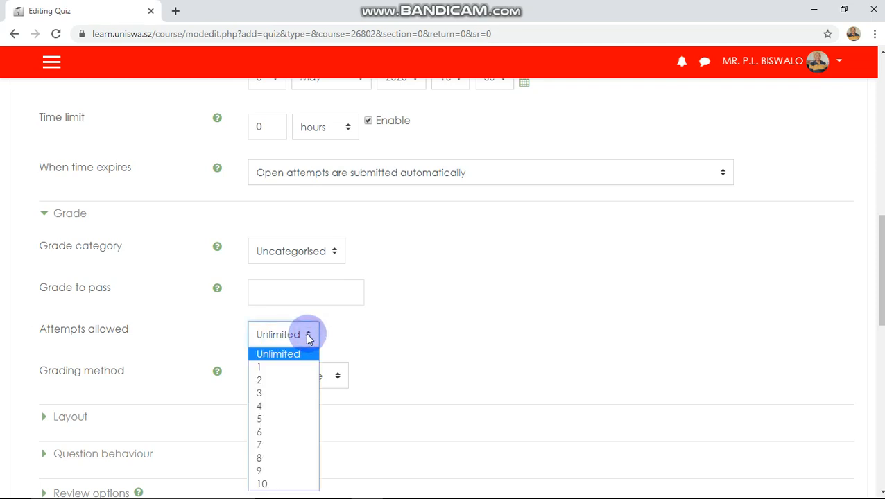
left_click(278, 366)
scroll(411, 322, "down", 2)
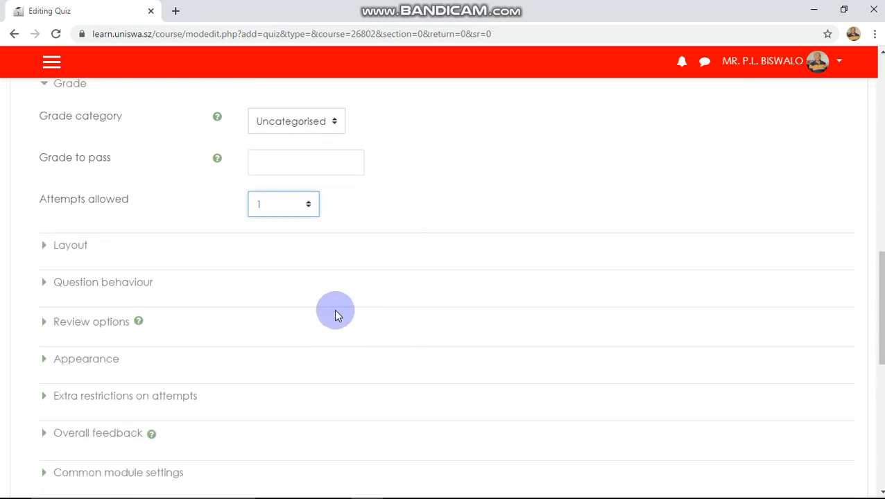
Set Layout's New page to 'Every 2 questions' and expand Question behaviour.
left_click(66, 246)
scroll(520, 279, "down", 1)
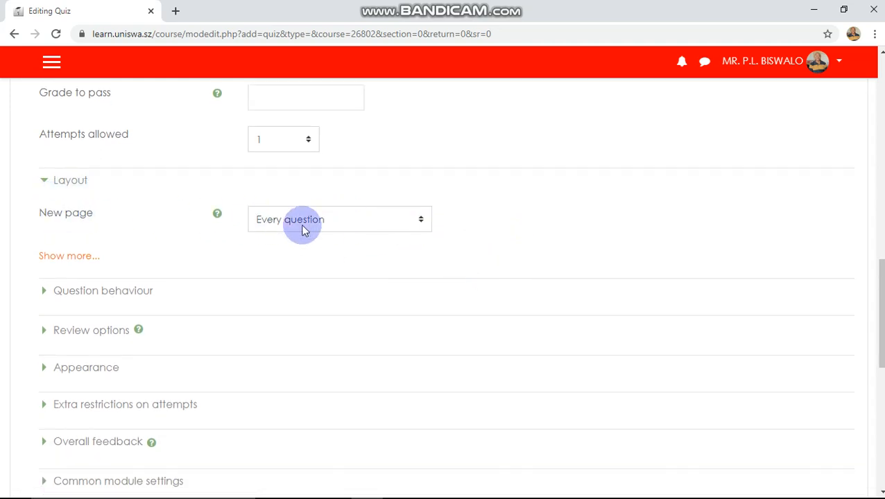
left_click(423, 220)
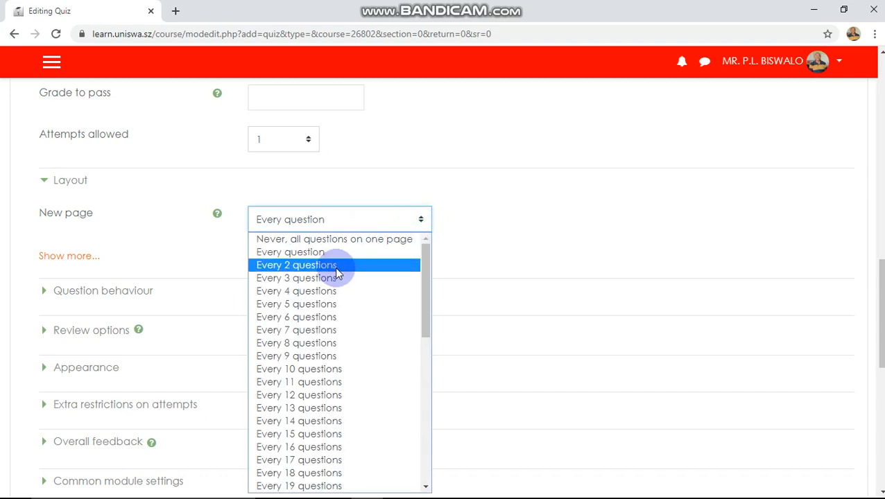
left_click(332, 266)
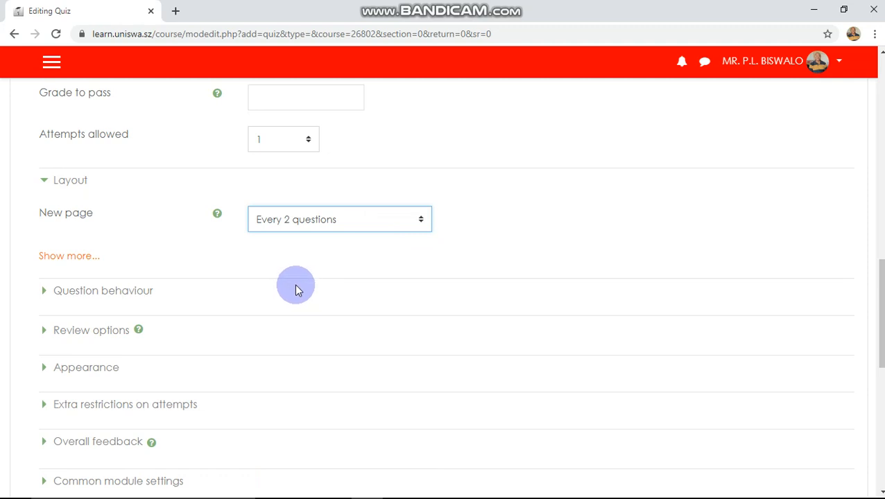
left_click(88, 294)
scroll(475, 288, "down", 1)
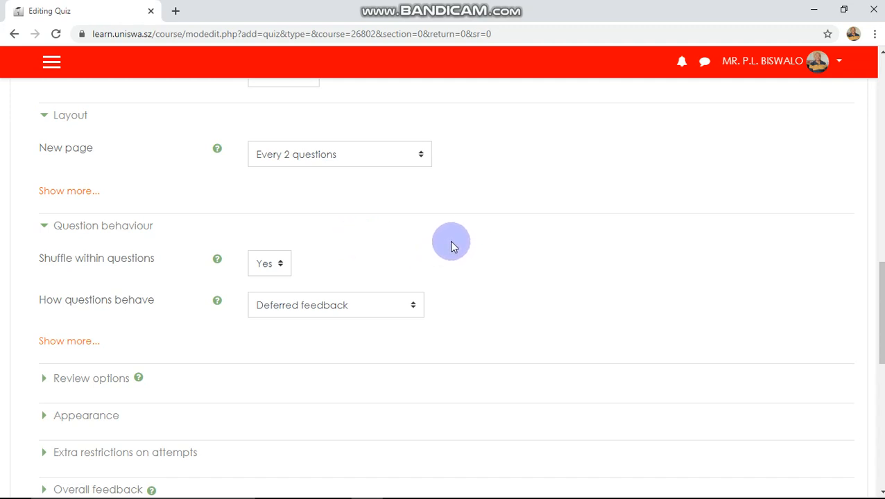
Expand the Appearance section and scroll down to the form's Save and Cancel buttons.
scroll(451, 246, "down", 1)
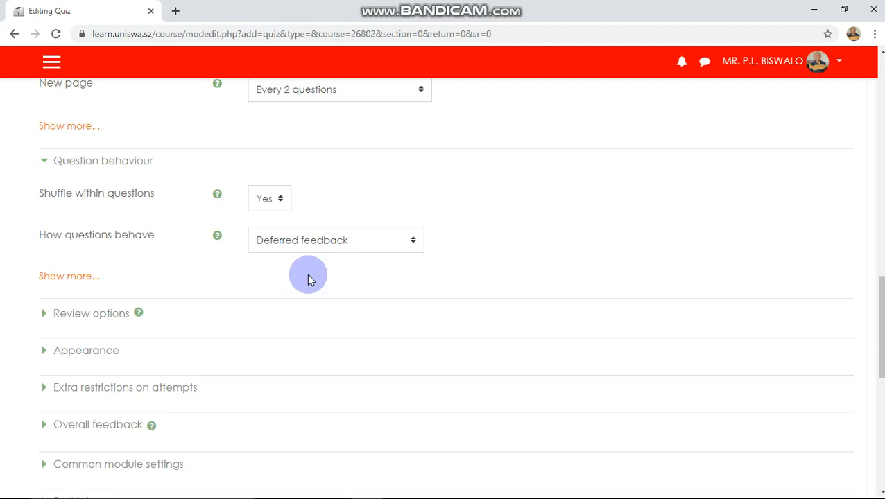
scroll(306, 275, "down", 2)
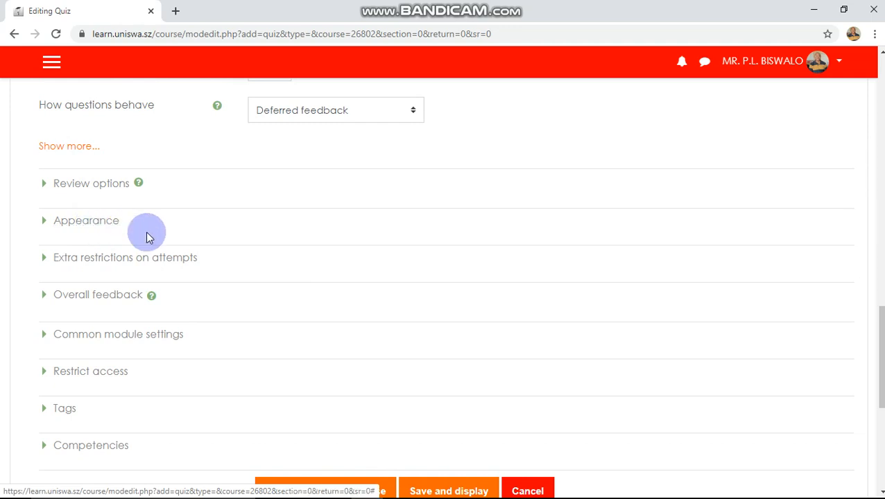
left_click(95, 230)
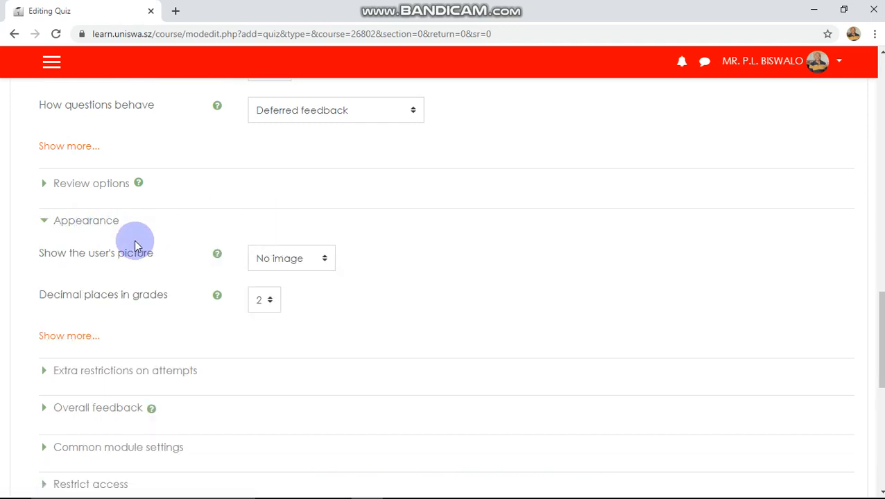
scroll(137, 243, "down", 1)
scroll(134, 242, "down", 2)
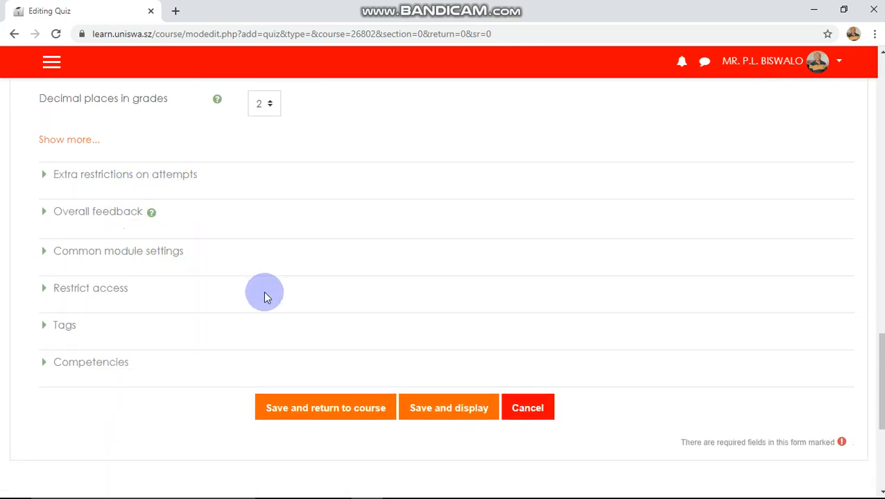
scroll(263, 292, "down", 1)
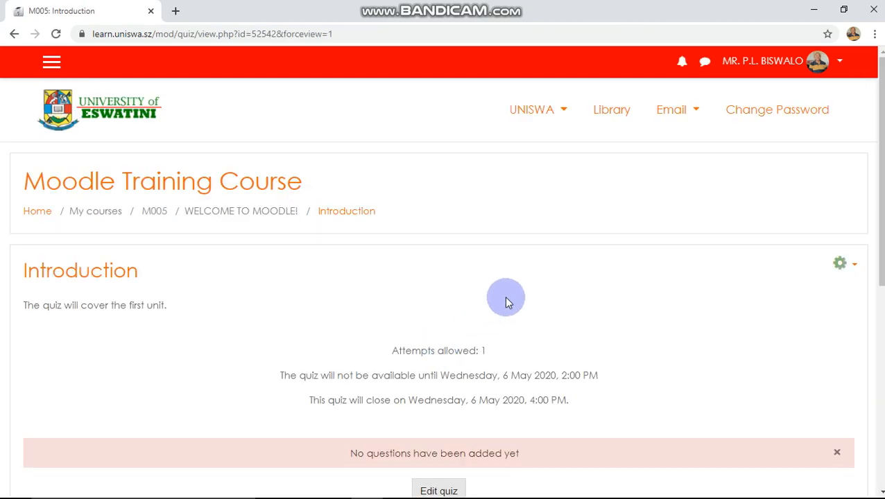
Scroll through the saved Introduction quiz page showing 1 attempt and its 6 May times.
scroll(461, 309, "down", 1)
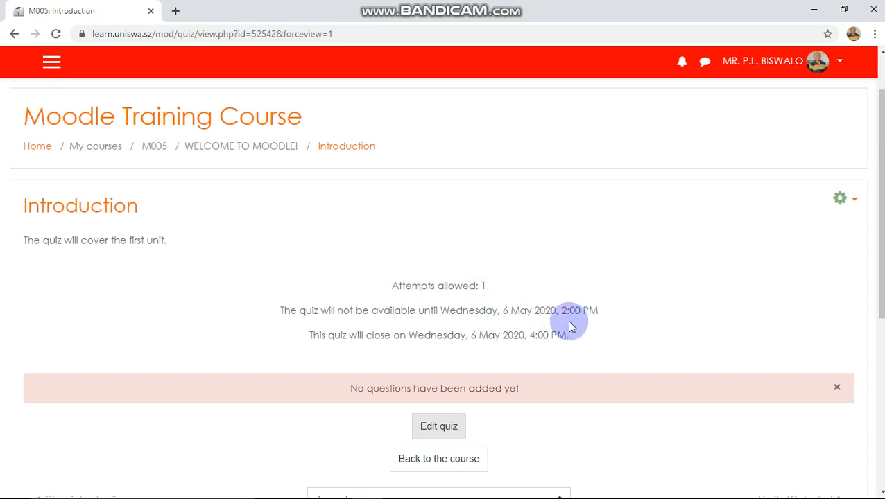
scroll(523, 326, "down", 1)
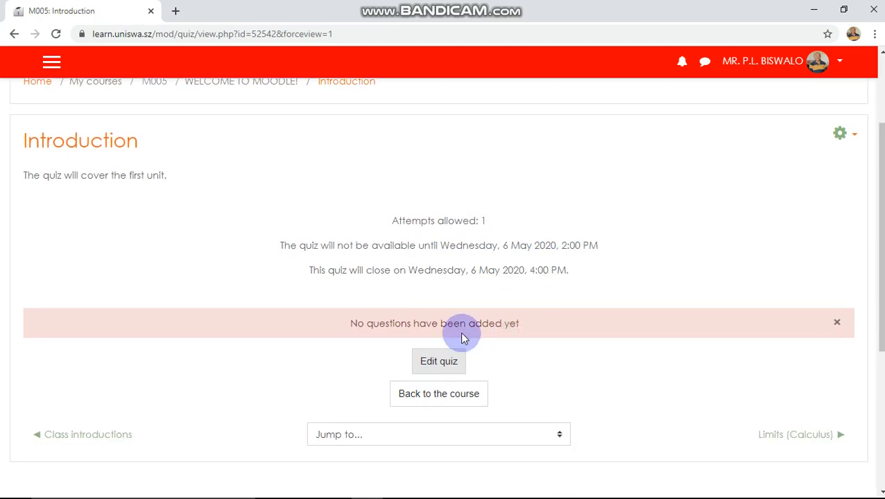